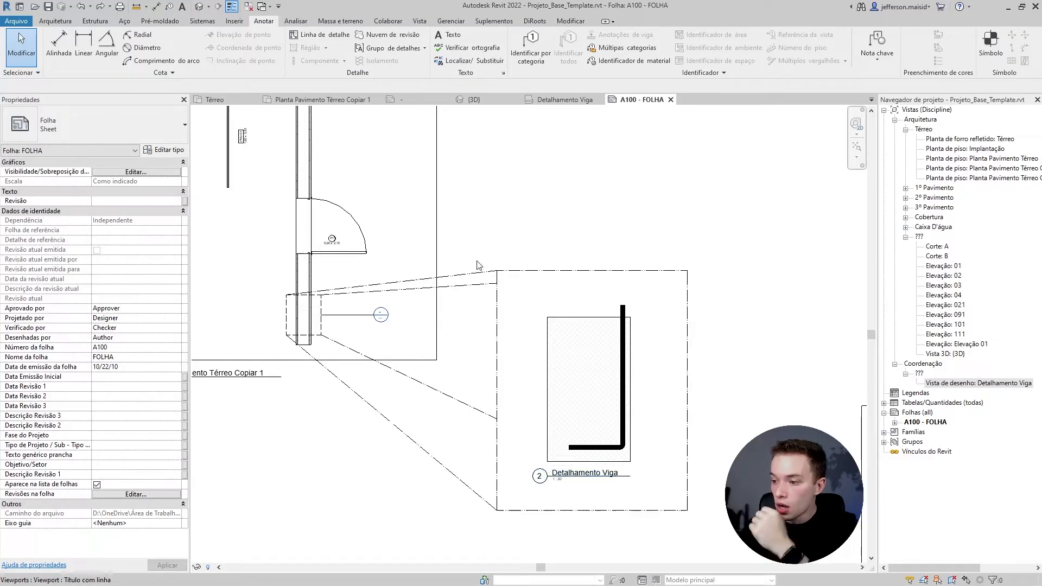
# - Activate the Detalhamento Viga viewport on the sheet and inspect its detail elements
pyautogui.doubleClick(495, 295)
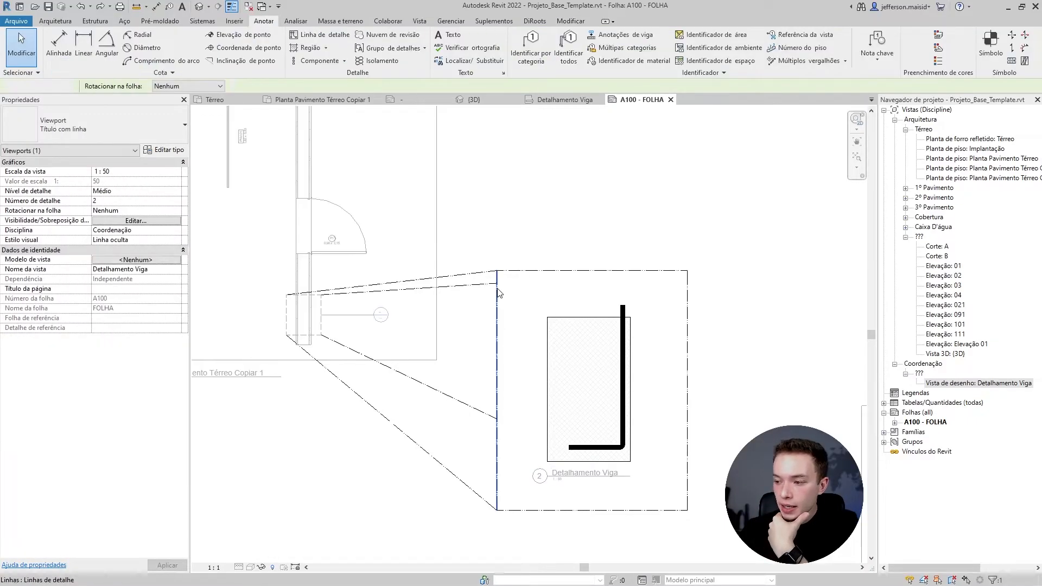
pyautogui.moveTo(543, 446); pyautogui.dragTo(529, 415, button='middle')
pyautogui.moveTo(228, 207); pyautogui.dragTo(759, 555)
pyautogui.click(740, 412)
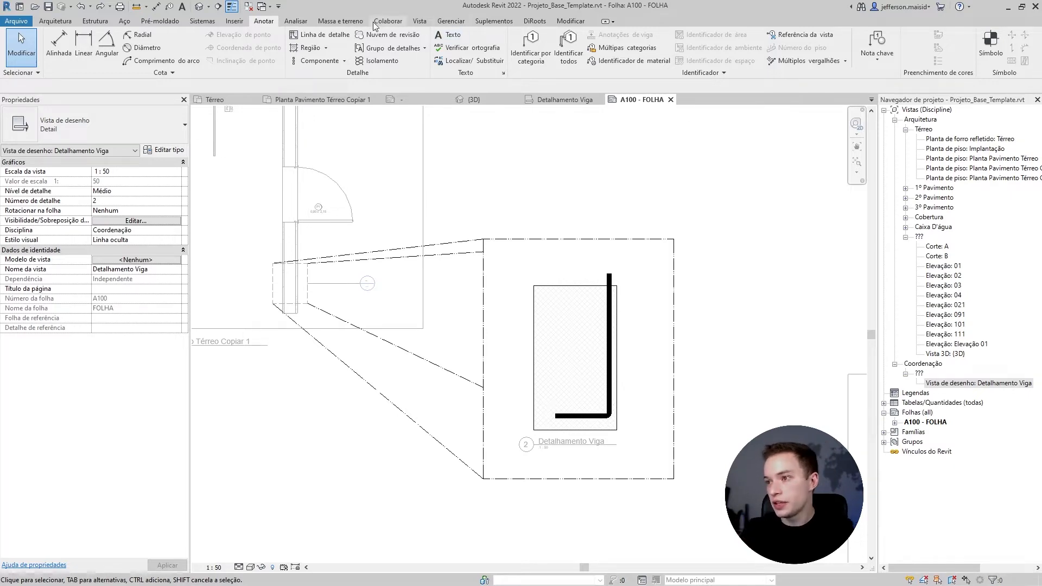
# - Create a drafting view named Detalhe Maquinário at a scale of 1:10
pyautogui.click(421, 21)
pyautogui.click(586, 37)
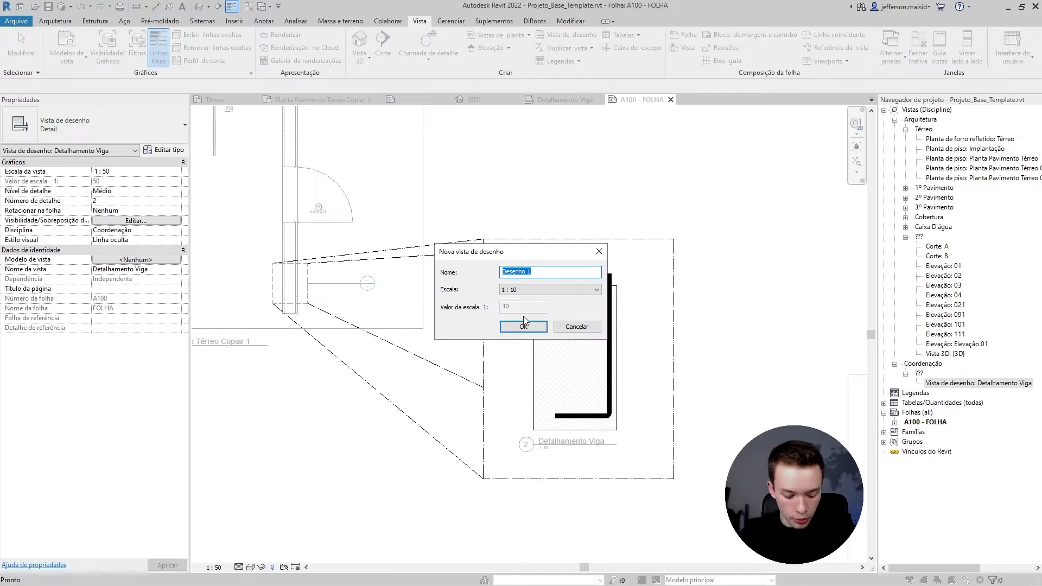
pyautogui.write('Detalhe')
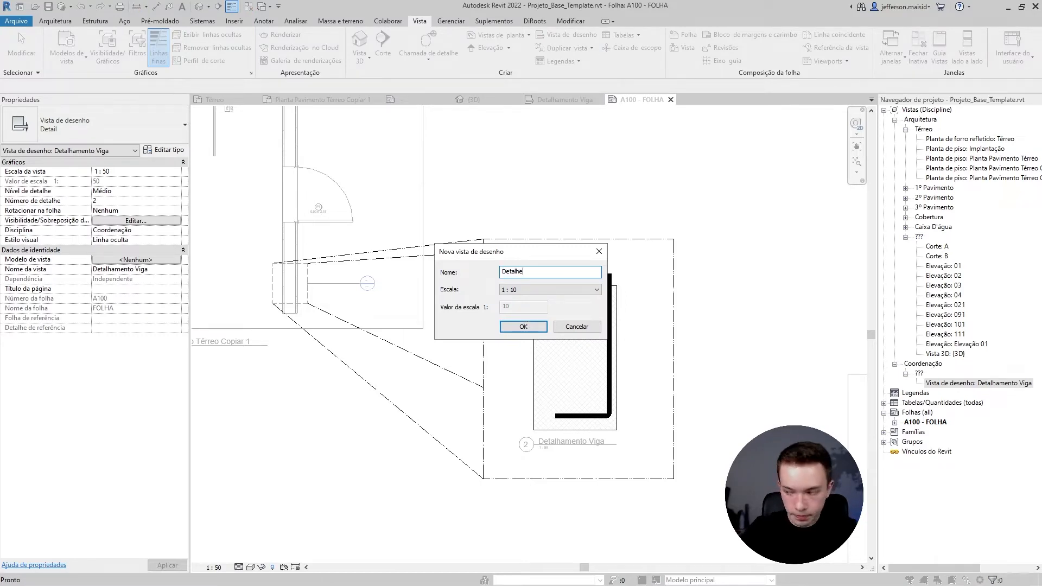
pyautogui.write(' Maquinário')
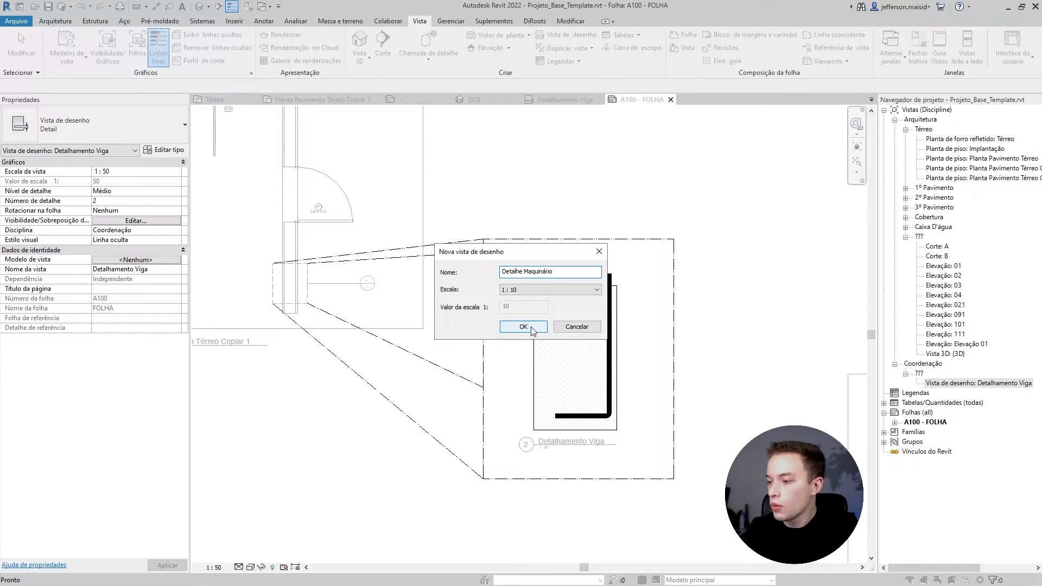
pyautogui.click(531, 329)
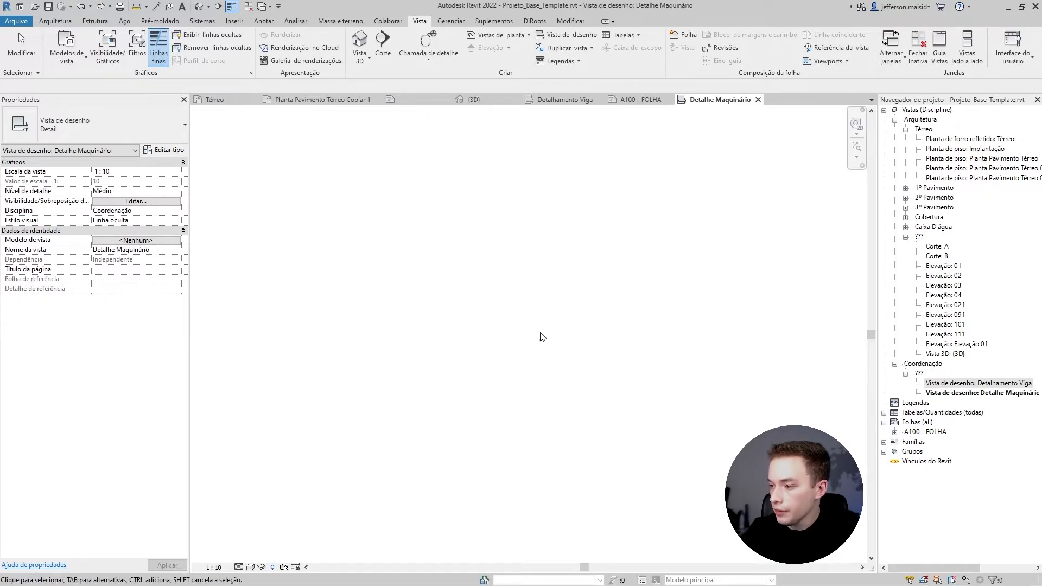
# - Start a CAD import into the drafting view and choose Topografia (Q18 L01).dwg from the Downloads folder on drive D
pyautogui.click(233, 21)
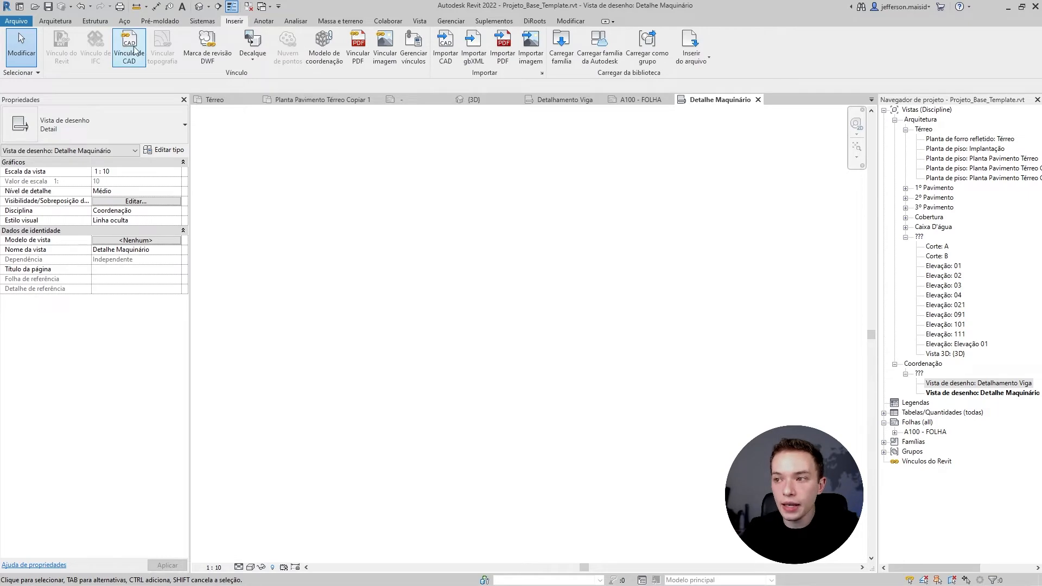
pyautogui.click(442, 48)
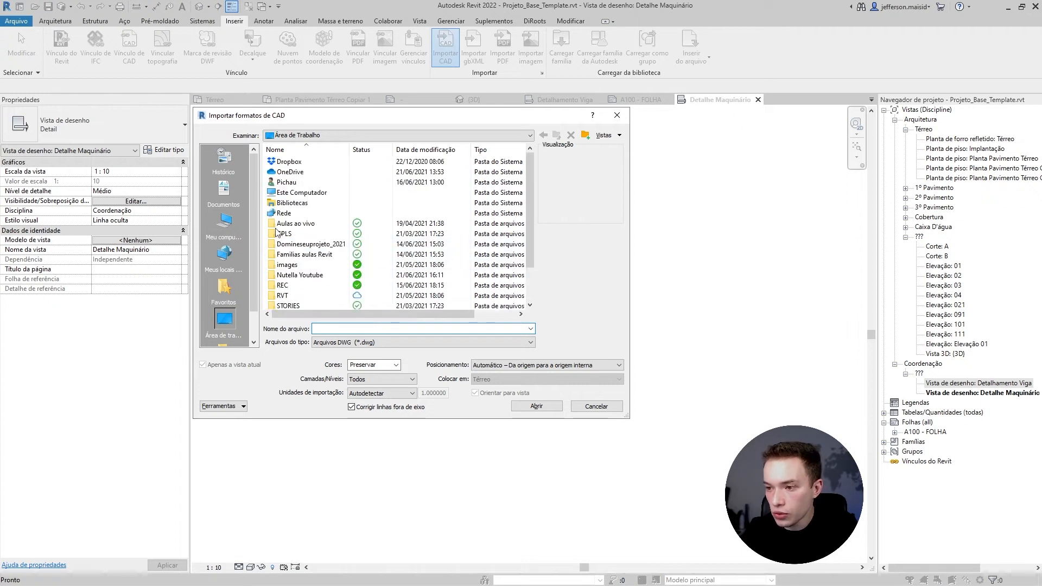
pyautogui.scroll(-2, 314, 277)
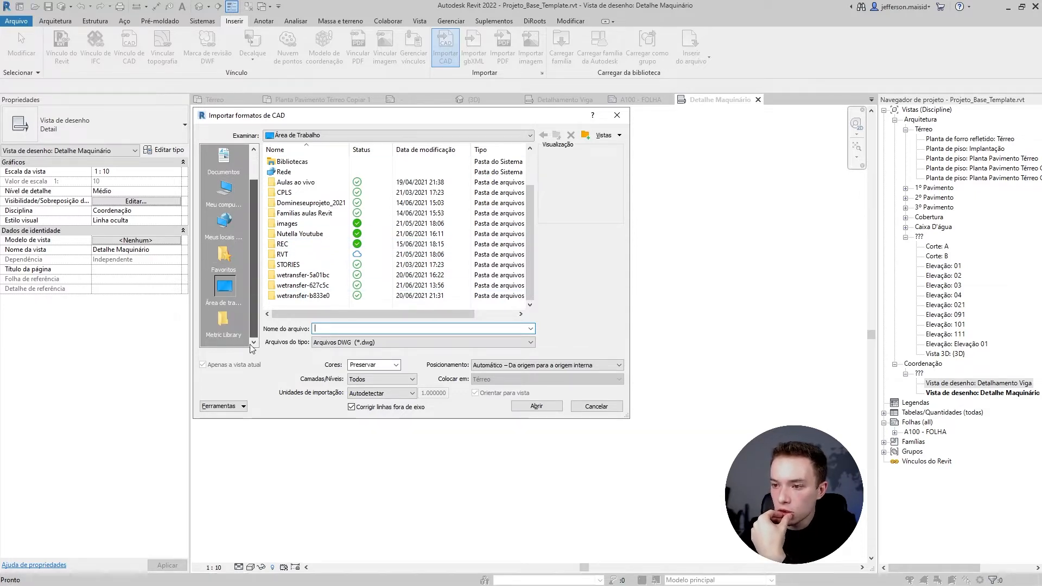
pyautogui.doubleClick(284, 172)
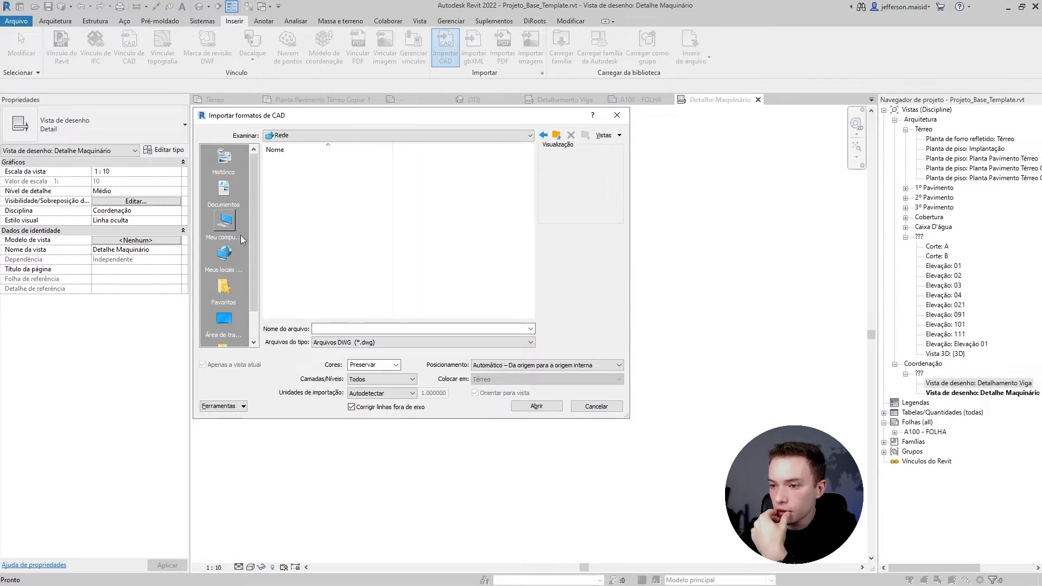
pyautogui.click(224, 320)
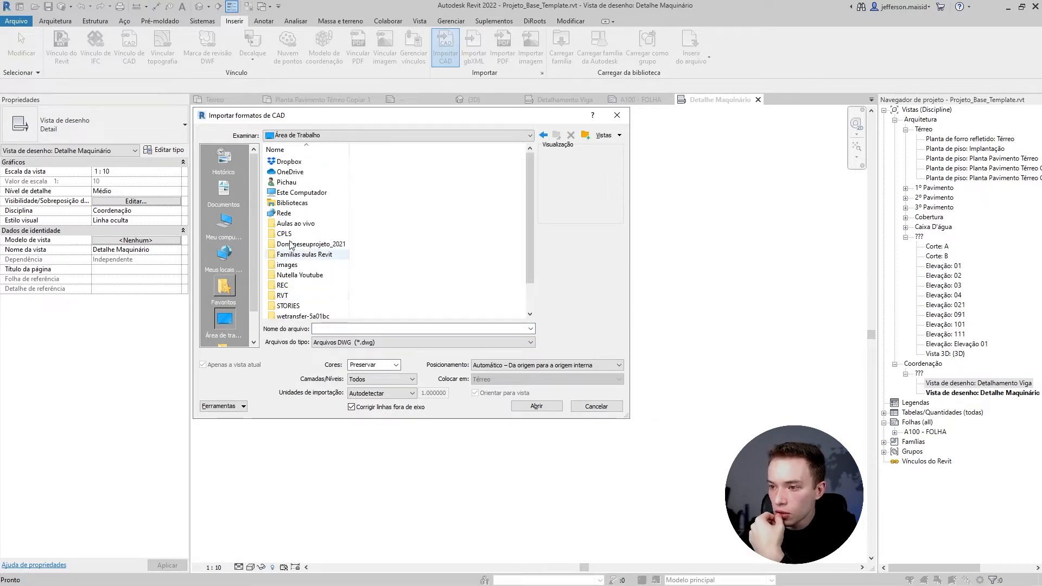
pyautogui.doubleClick(302, 193)
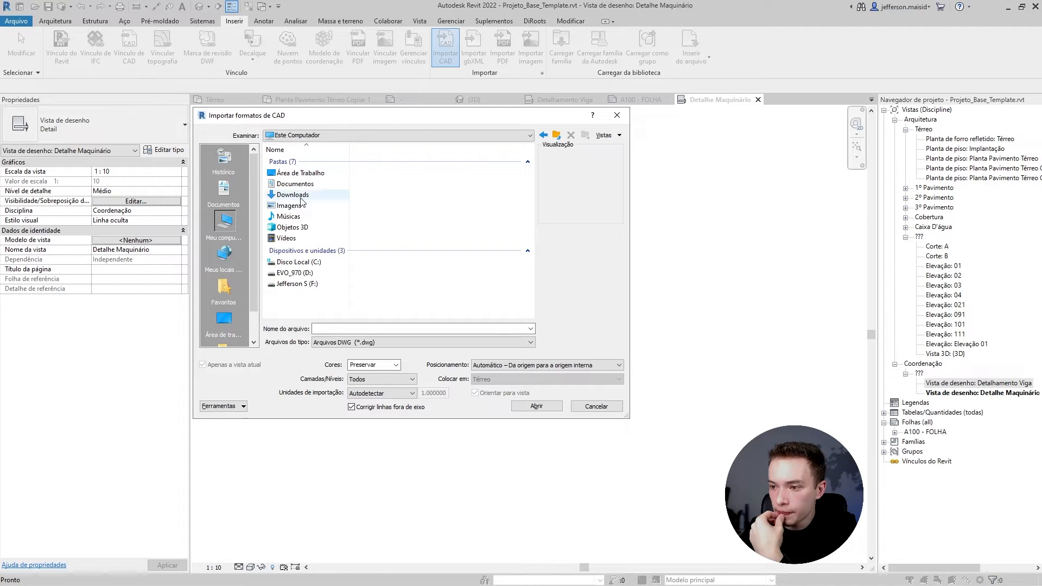
pyautogui.doubleClick(296, 195)
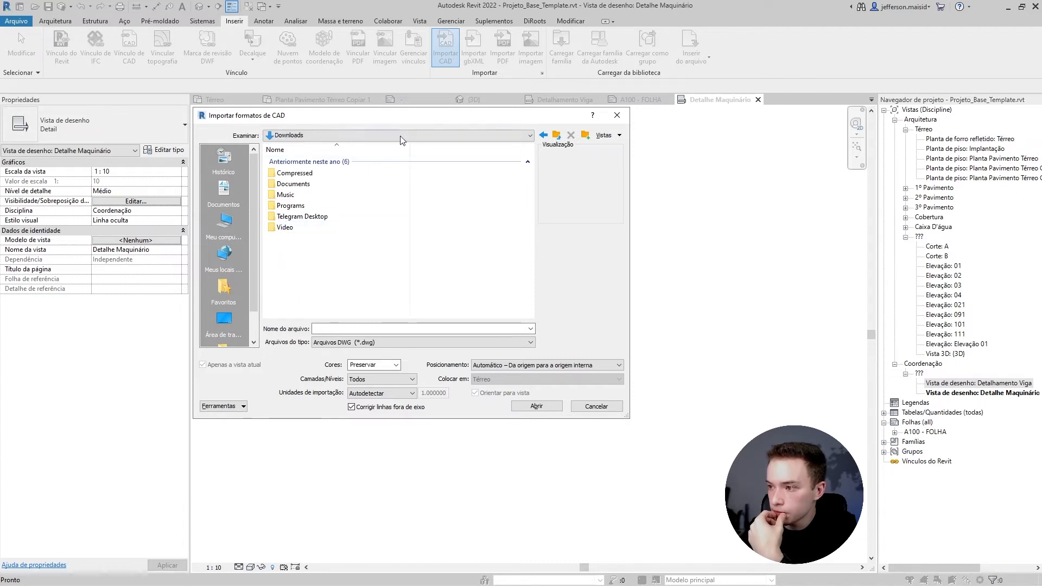
pyautogui.click(400, 136)
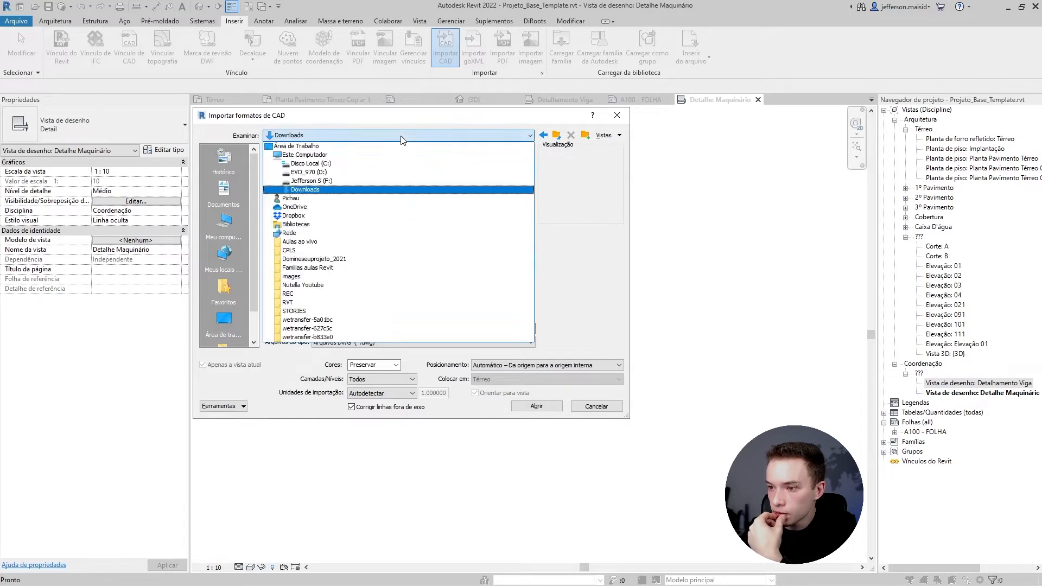
pyautogui.click(321, 173)
pyautogui.doubleClick(304, 186)
pyautogui.scroll(-10, 343, 217)
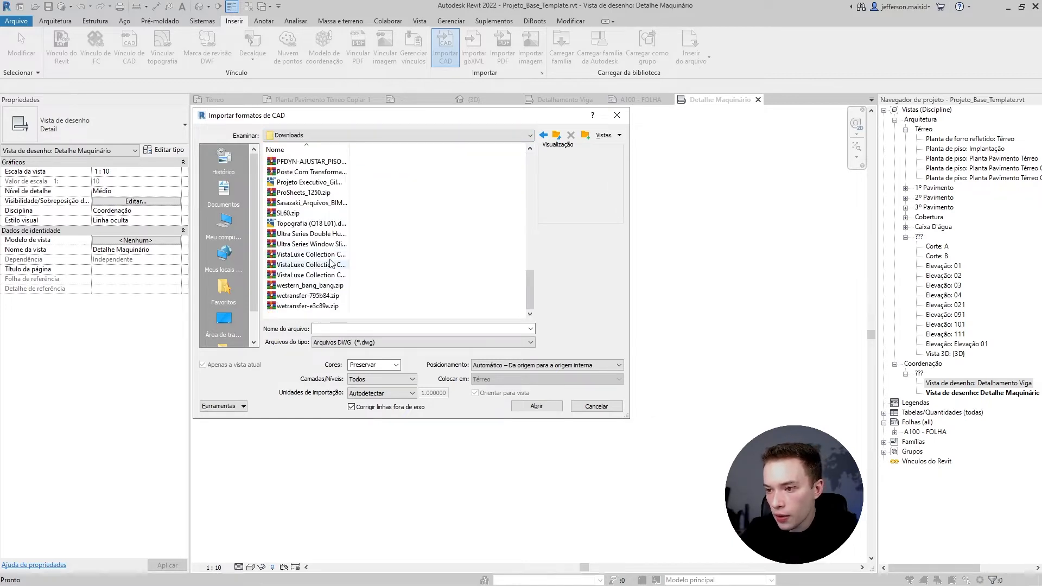
pyautogui.click(297, 226)
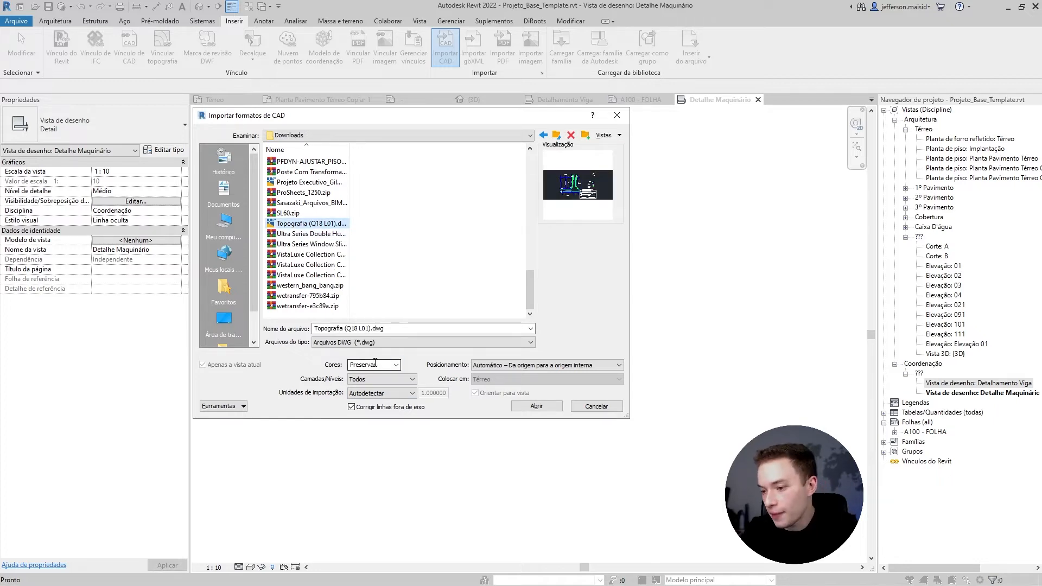
# - Import the DWG with Preto e Branco colours, metro units and Manual - Centro positioning, and place it in the drafting view
pyautogui.click(396, 366)
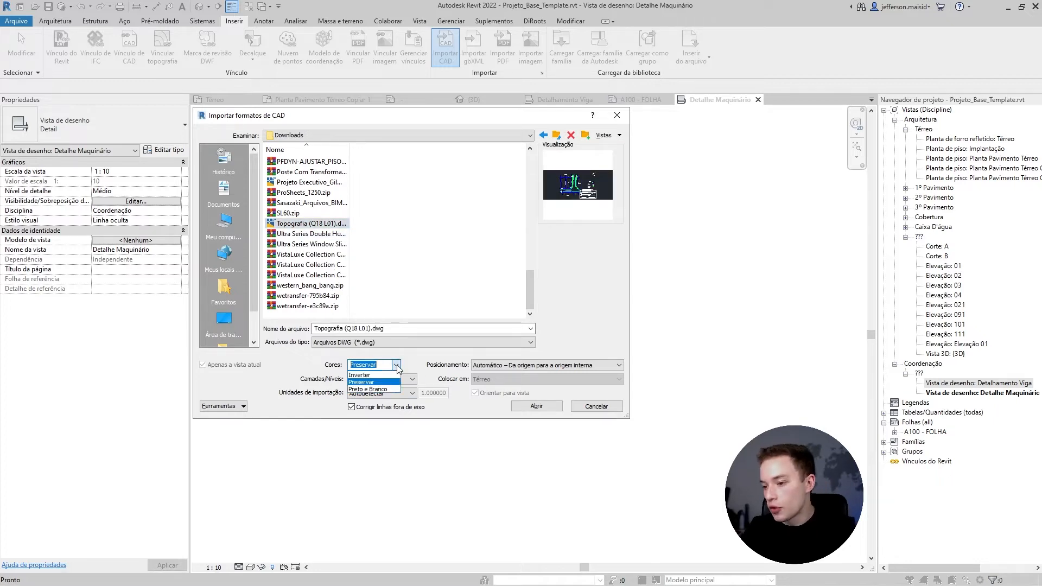
pyautogui.click(369, 390)
pyautogui.click(407, 392)
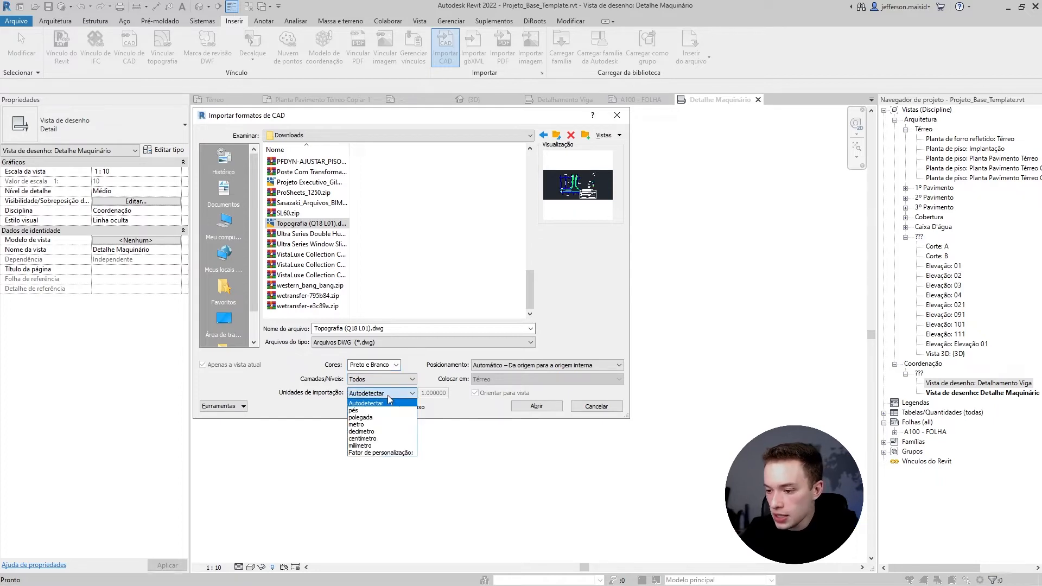
pyautogui.click(369, 423)
pyautogui.click(537, 365)
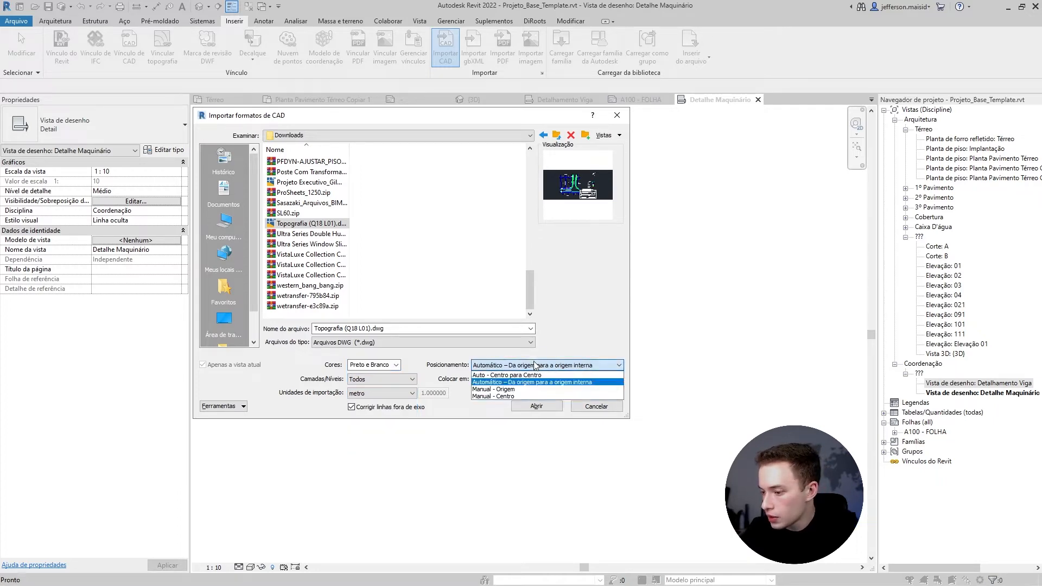
pyautogui.click(501, 397)
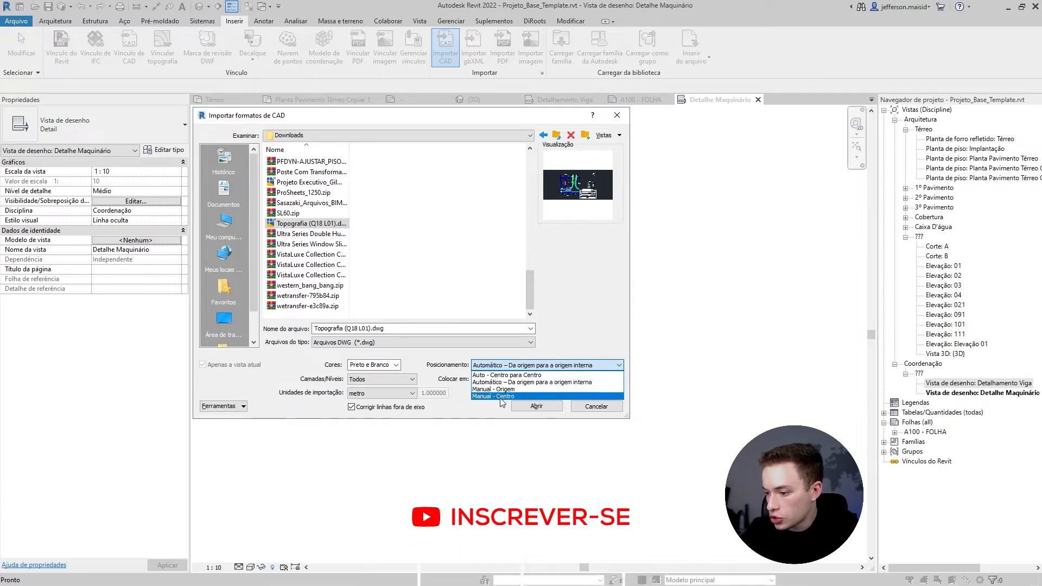
pyautogui.click(536, 407)
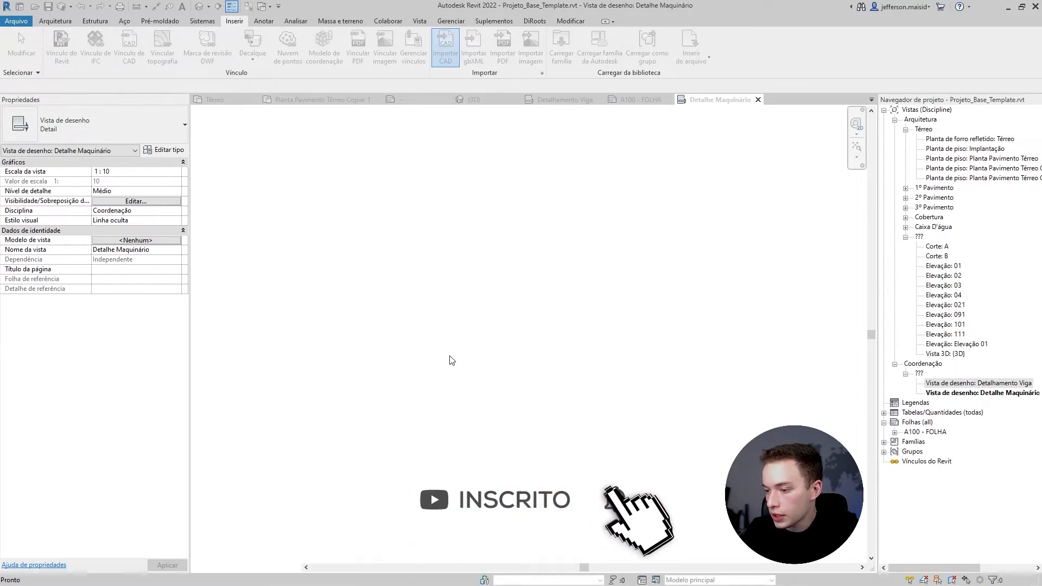
pyautogui.scroll(-5, 430, 350)
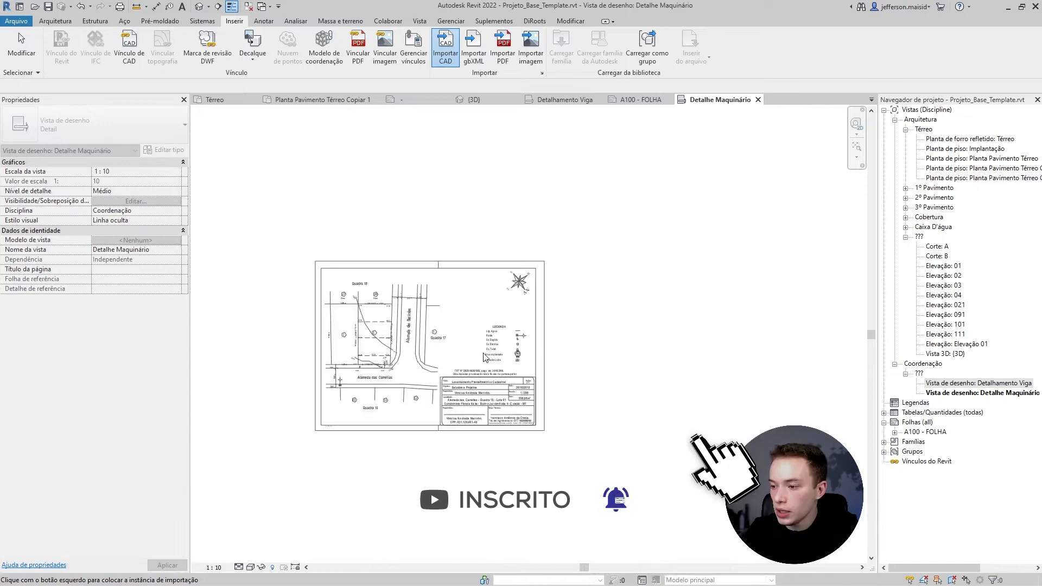
pyautogui.click(460, 344)
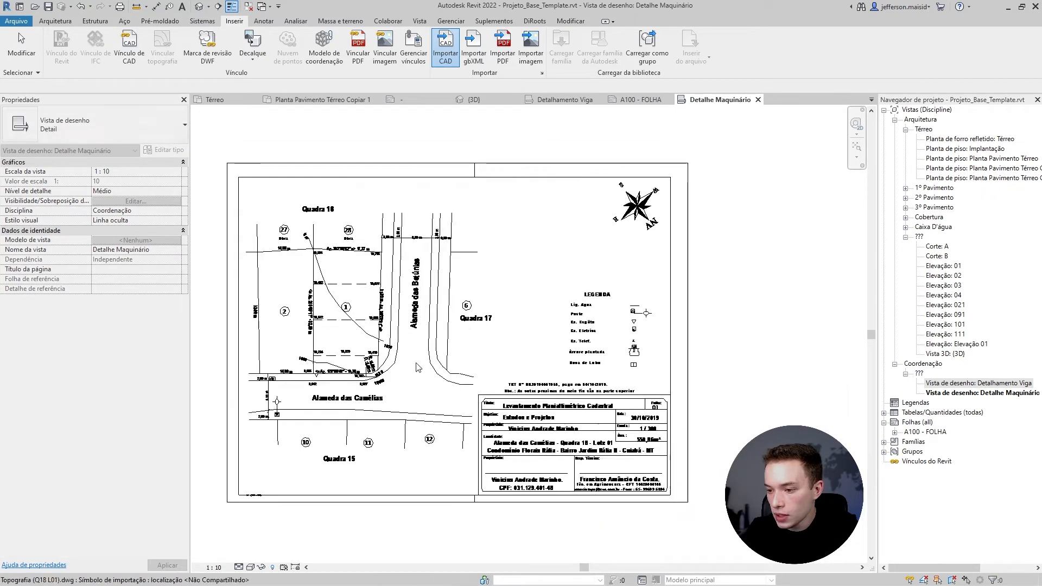
# - Set the drafting view's scale to 1:100 and check the imported survey's lines and text
pyautogui.click(216, 567)
pyautogui.click(217, 497)
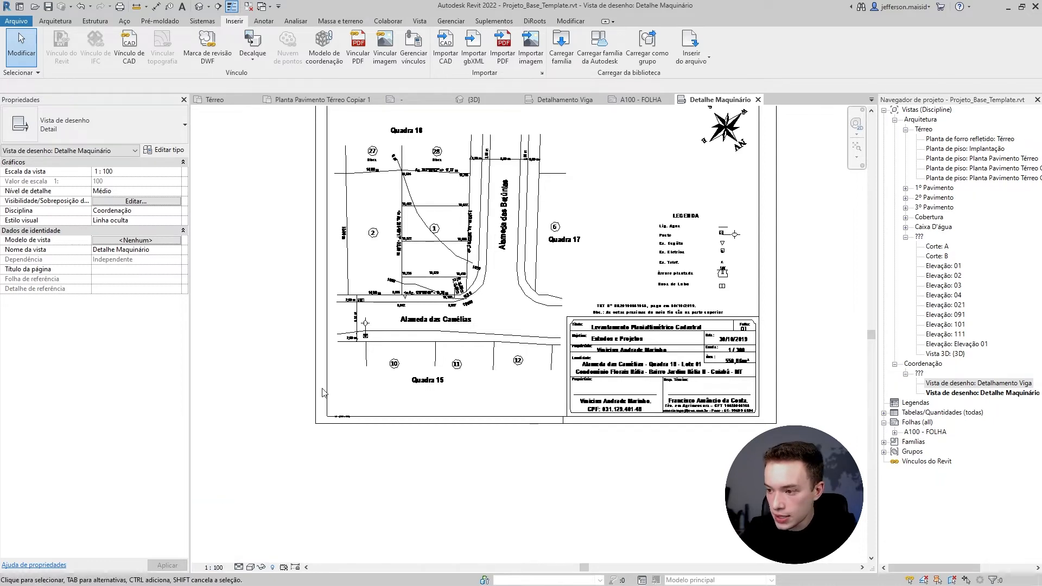
pyautogui.scroll(6, 342, 425)
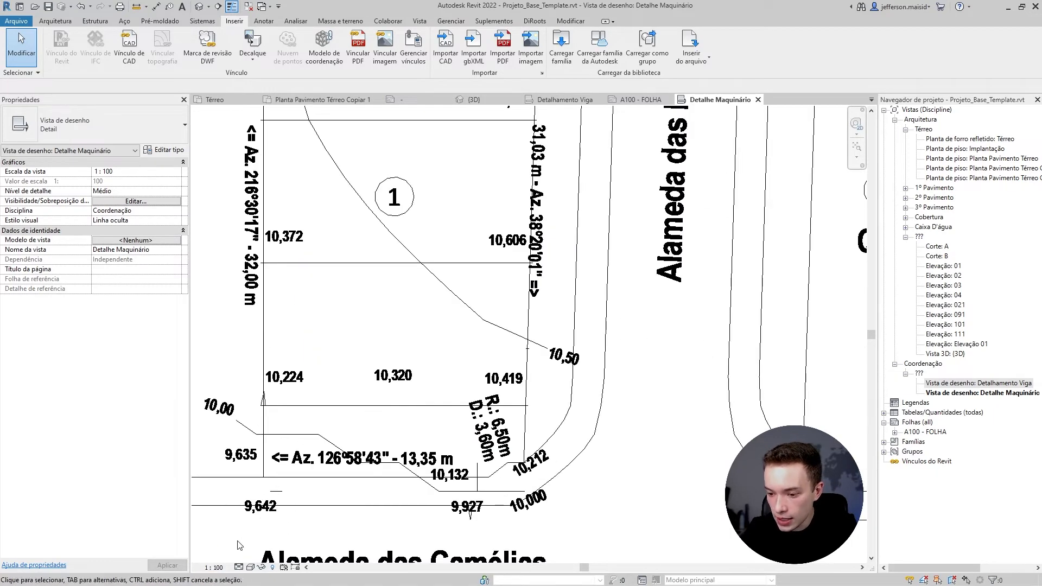
# - Set the drafting view's scale to 1:2000 and inspect the imported survey drawing
pyautogui.click(220, 568)
pyautogui.click(217, 536)
pyautogui.scroll(-5, 333, 279)
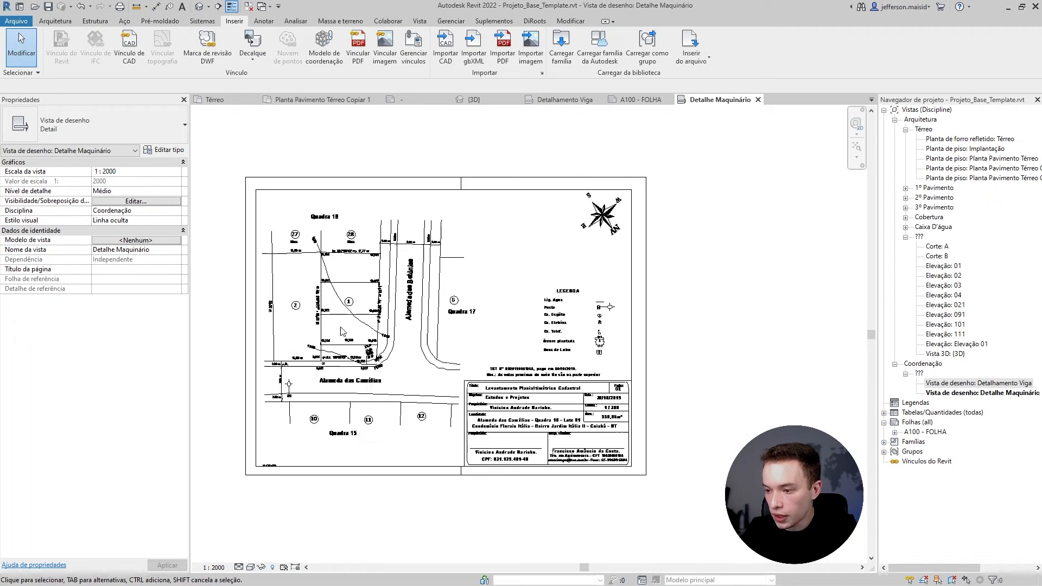
pyautogui.scroll(1, 601, 158)
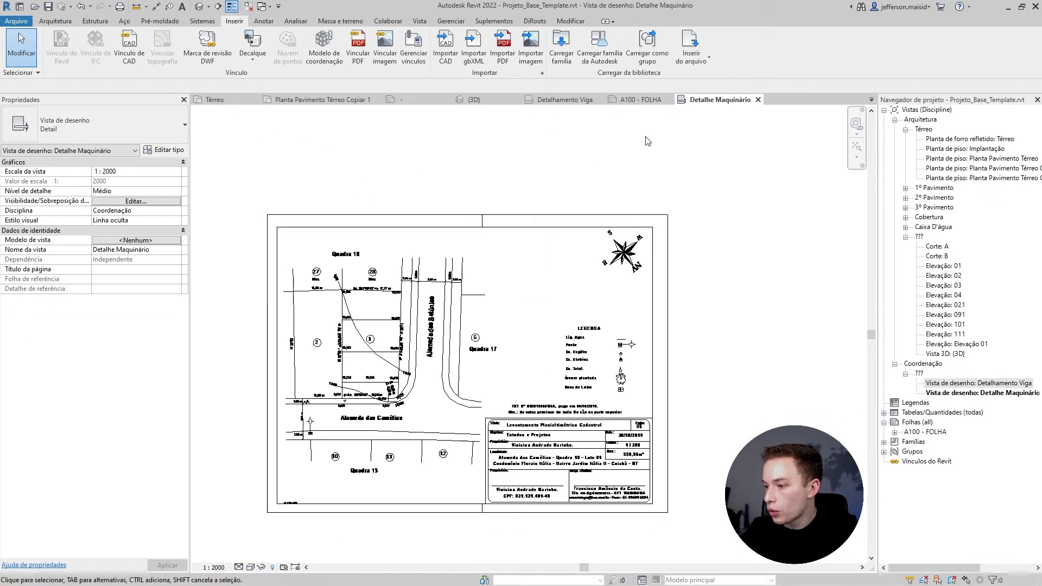
pyautogui.scroll(3, 296, 316)
pyautogui.moveTo(304, 320); pyautogui.dragTo(310, 266, button='middle')
pyautogui.scroll(1, 407, 361)
pyautogui.moveTo(407, 369); pyautogui.dragTo(361, 364, button='middle')
pyautogui.scroll(-3, 359, 363)
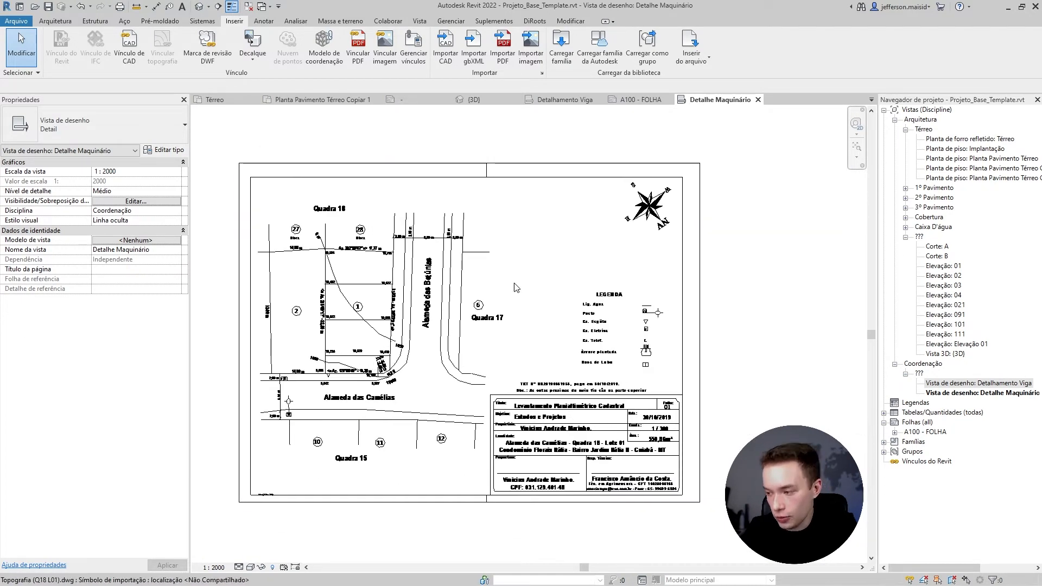
# - Close the drafting view and place Detalhe Maquinário on sheet A100 - FOLHA, above the beam detail
pyautogui.click(758, 99)
pyautogui.click(920, 433)
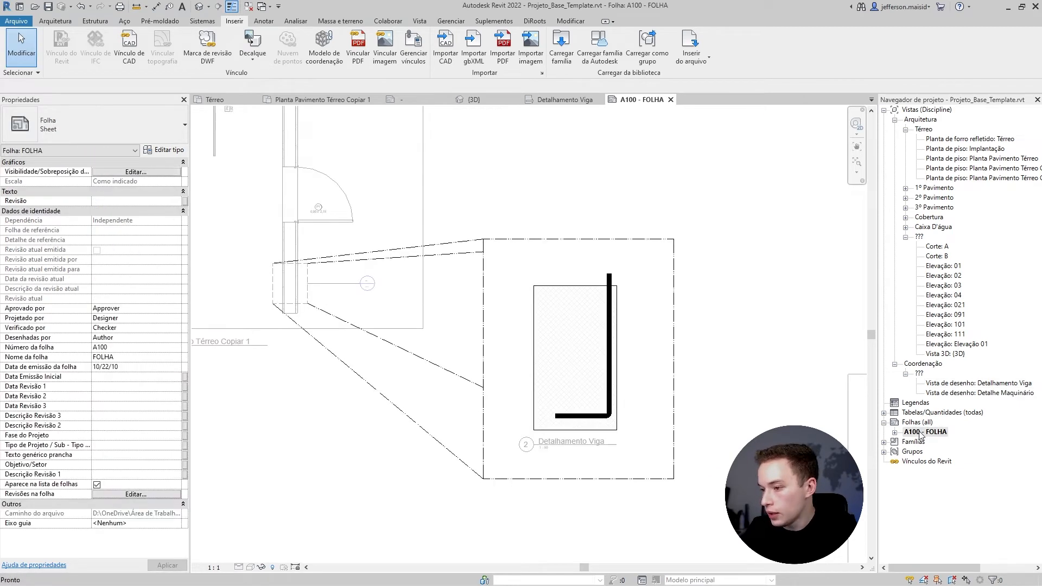
pyautogui.scroll(-3, 465, 285)
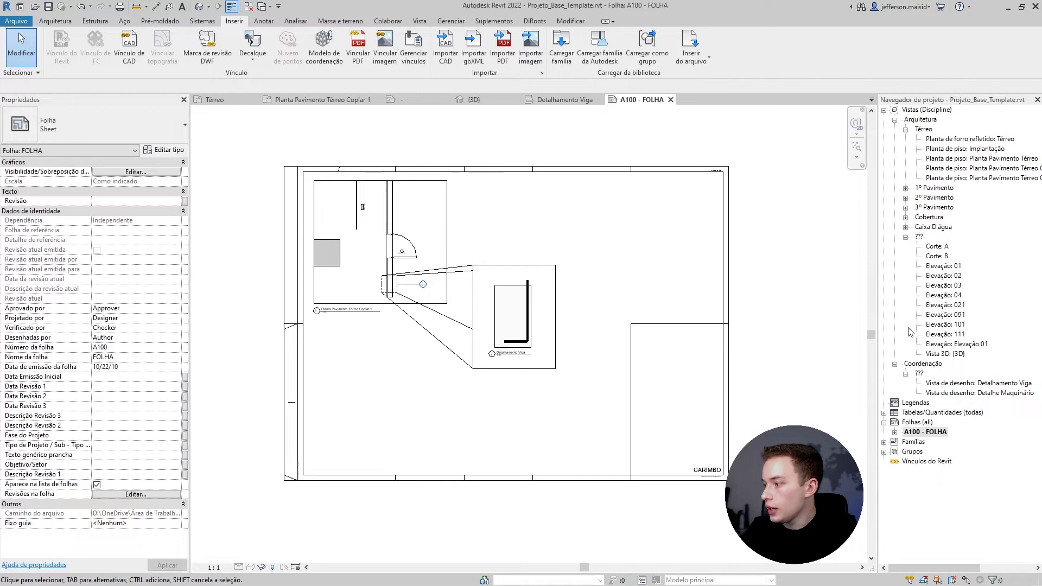
pyautogui.moveTo(962, 394); pyautogui.dragTo(657, 252)
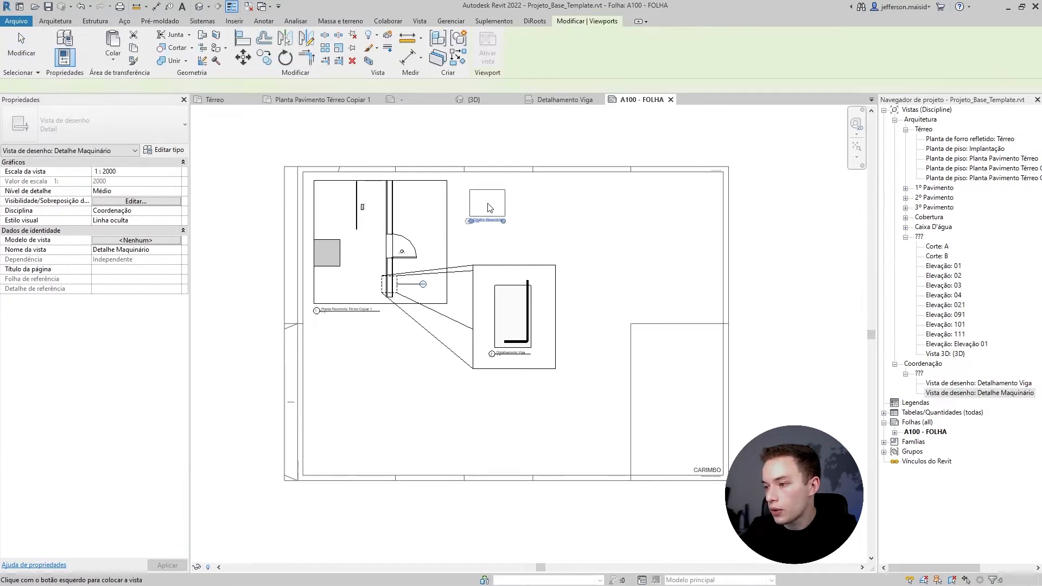
pyautogui.click(488, 207)
pyautogui.scroll(2, 480, 211)
pyautogui.scroll(5, 466, 196)
pyautogui.scroll(-4, 389, 259)
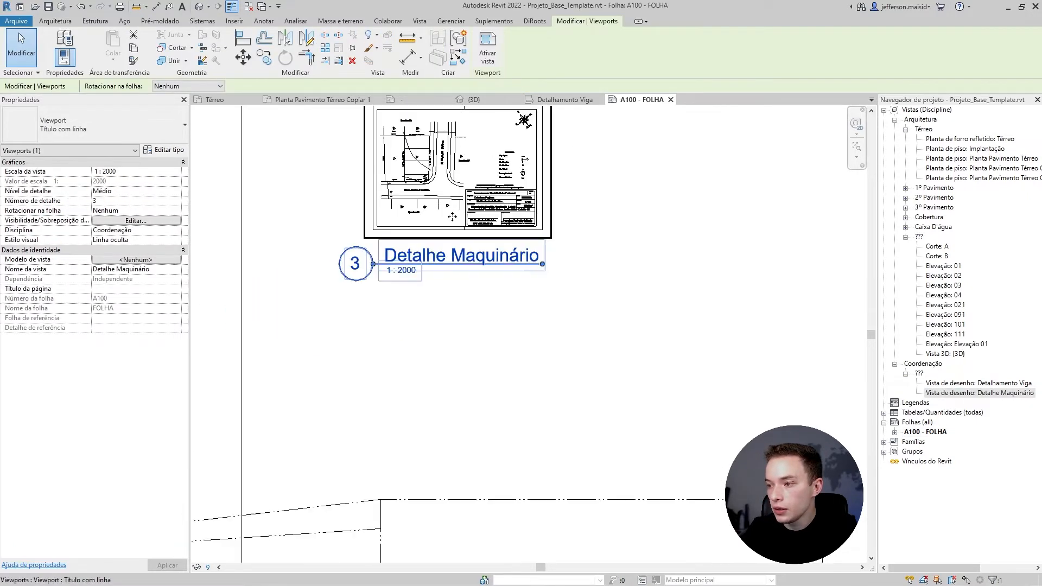
# - Set the Detalhe Maquinário viewport's scale to 1:100 and compare its size with the sheet
pyautogui.click(146, 171)
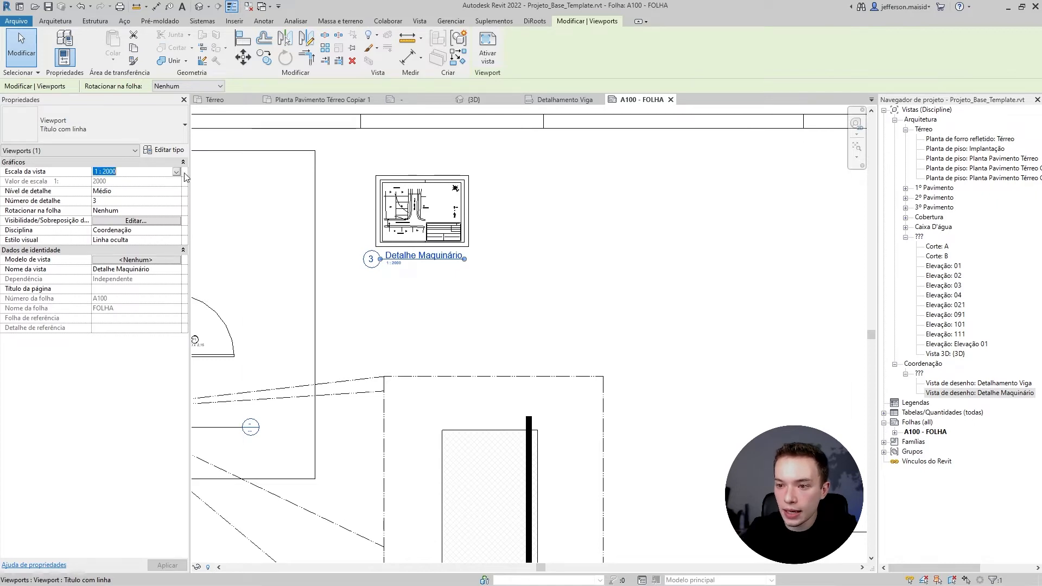
pyautogui.click(176, 171)
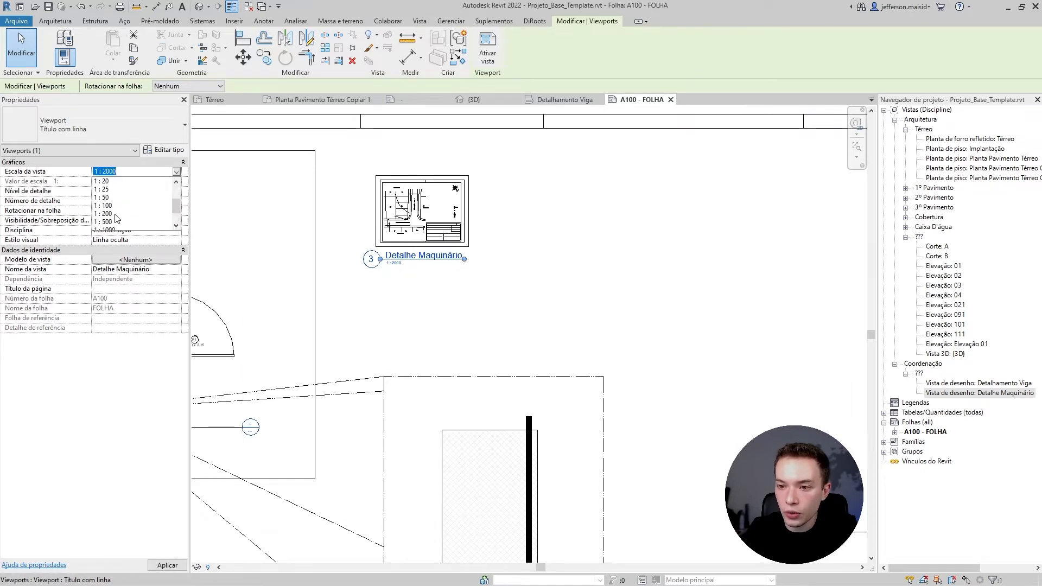
pyautogui.click(116, 181)
pyautogui.scroll(-3, 430, 281)
pyautogui.scroll(-4, 423, 286)
pyautogui.scroll(1, 453, 281)
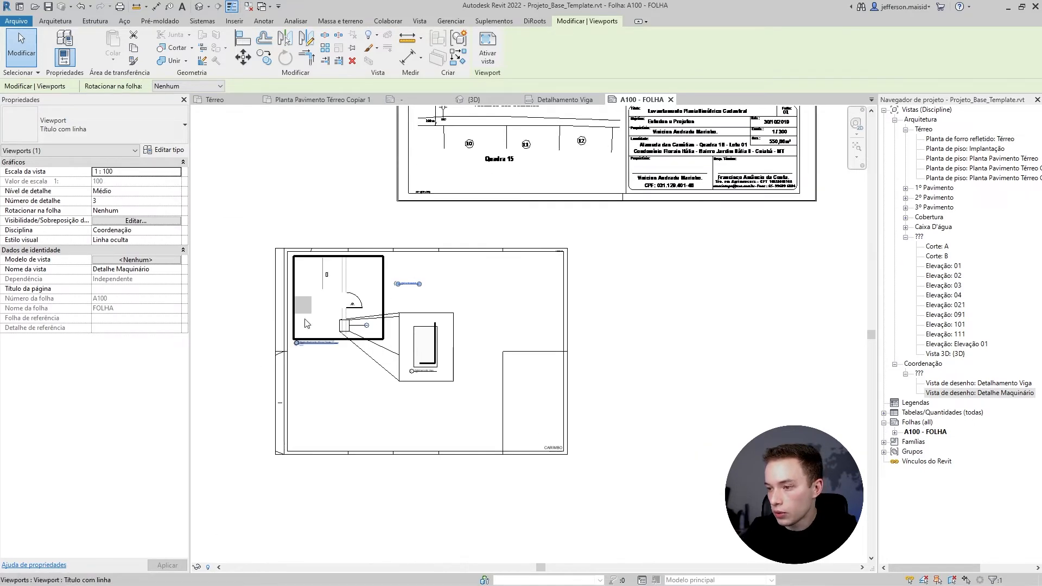
# - Set the Detalhe Maquinário viewport's scale to 1:200 and deselect it
pyautogui.scroll(-1, 525, 217)
pyautogui.moveTo(523, 244); pyautogui.dragTo(499, 299, button='middle')
pyautogui.click(141, 171)
pyautogui.click(177, 171)
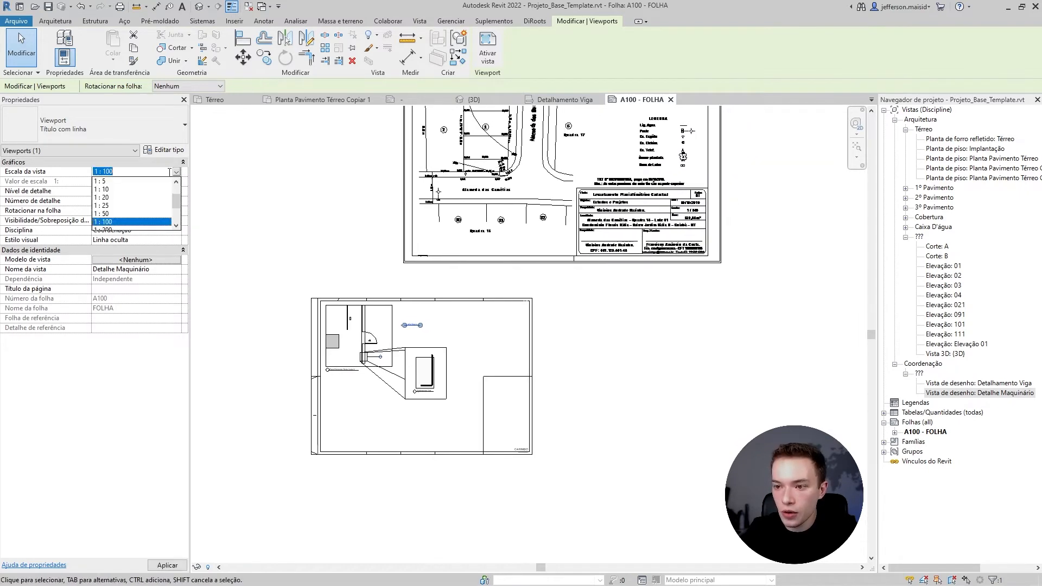
pyautogui.click(114, 207)
pyautogui.click(617, 335)
pyautogui.scroll(3, 395, 273)
pyautogui.moveTo(522, 254); pyautogui.dragTo(591, 201)
pyautogui.press('Escape')
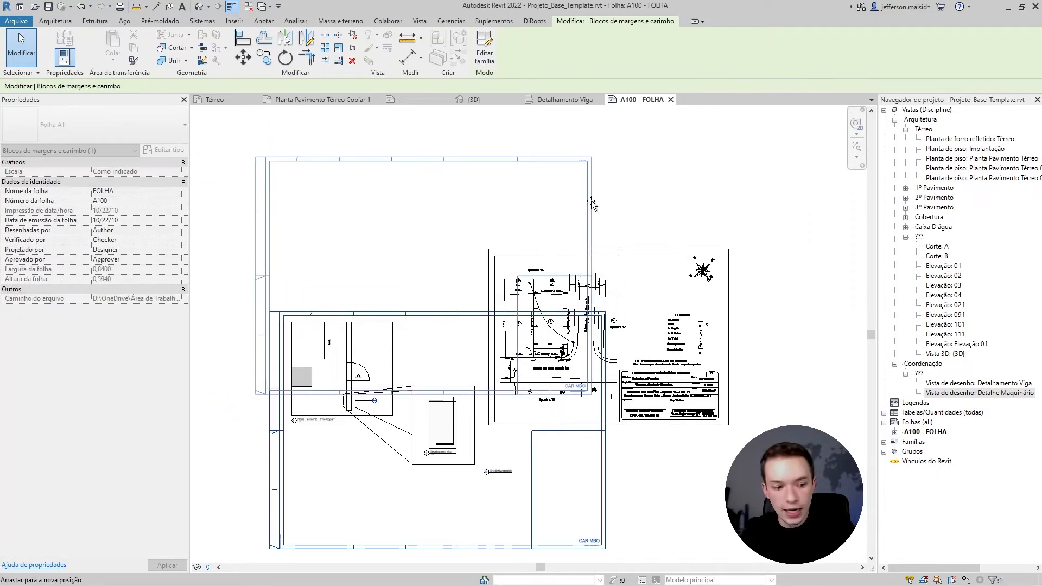
pyautogui.press('Escape')
# - Move the Detalhe Maquinário viewport to just above the sheet's title block frame
pyautogui.click(631, 331)
pyautogui.moveTo(631, 331); pyautogui.dragTo(495, 206)
pyautogui.press('Escape')
pyautogui.scroll(3, 380, 344)
# - Move the Detalhe Maquinário view title directly beneath the lower-left corner of its viewport
pyautogui.click(362, 350)
pyautogui.press('Escape')
pyautogui.moveTo(345, 350); pyautogui.dragTo(354, 284)
pyautogui.press('Escape')
# - Examine the survey viewport's linework and text up close and compare its size with the A1 sheet frame
pyautogui.scroll(2, 381, 184)
pyautogui.scroll(-3, 410, 182)
pyautogui.moveTo(494, 263); pyautogui.dragTo(491, 324, button='middle')
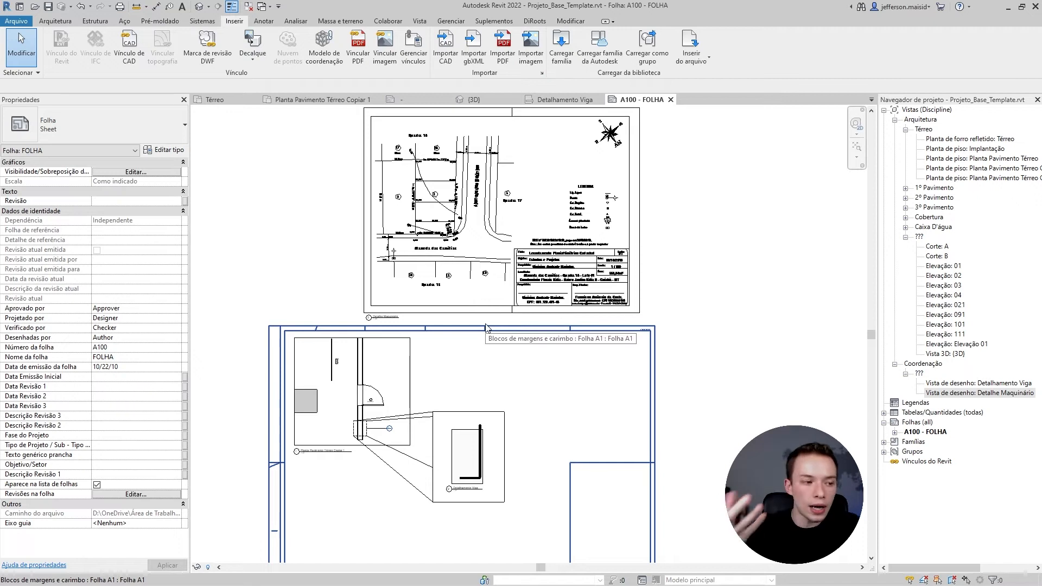
pyautogui.scroll(3, 472, 255)
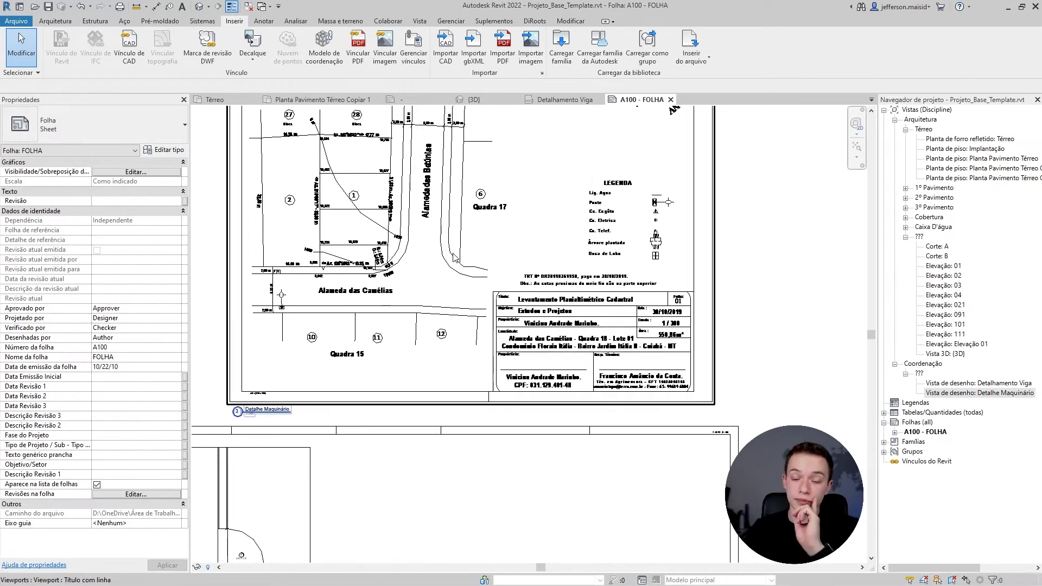
pyautogui.scroll(-4, 453, 257)
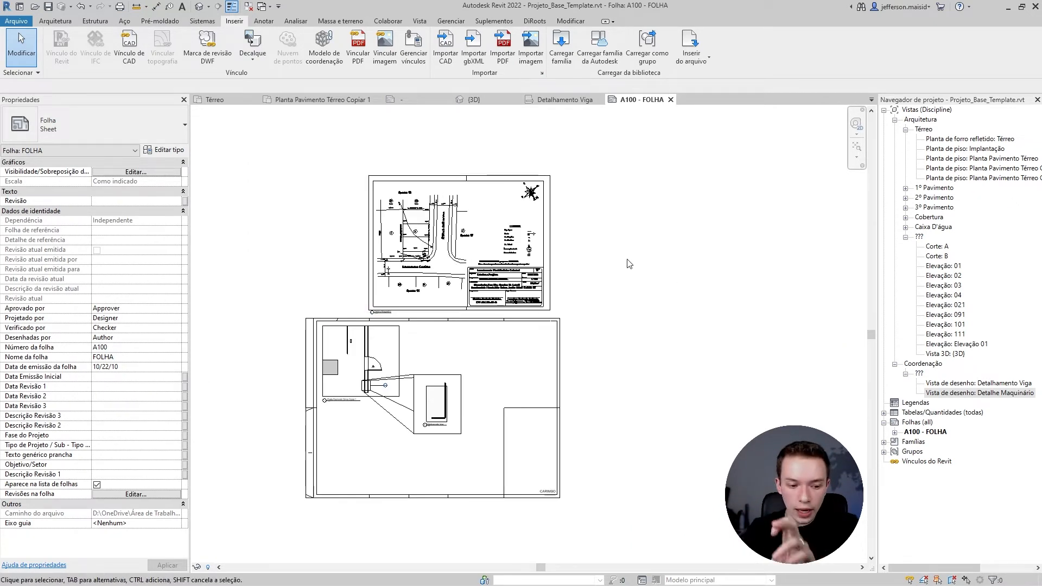
pyautogui.scroll(4, 494, 276)
pyautogui.moveTo(450, 274); pyautogui.dragTo(527, 278, button='middle')
pyautogui.scroll(-5, 524, 279)
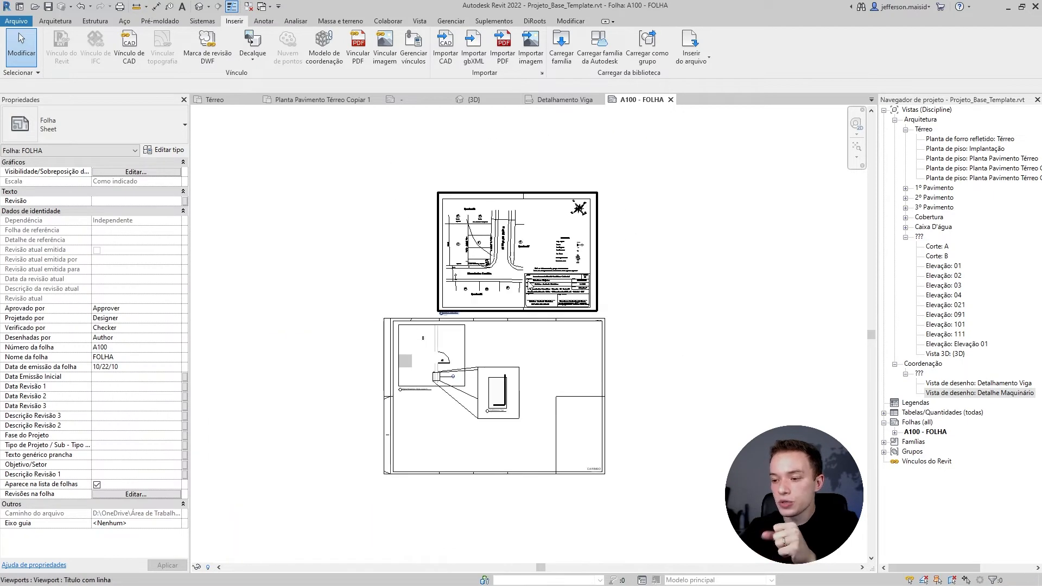
pyautogui.scroll(4, 512, 330)
pyautogui.scroll(-3, 542, 304)
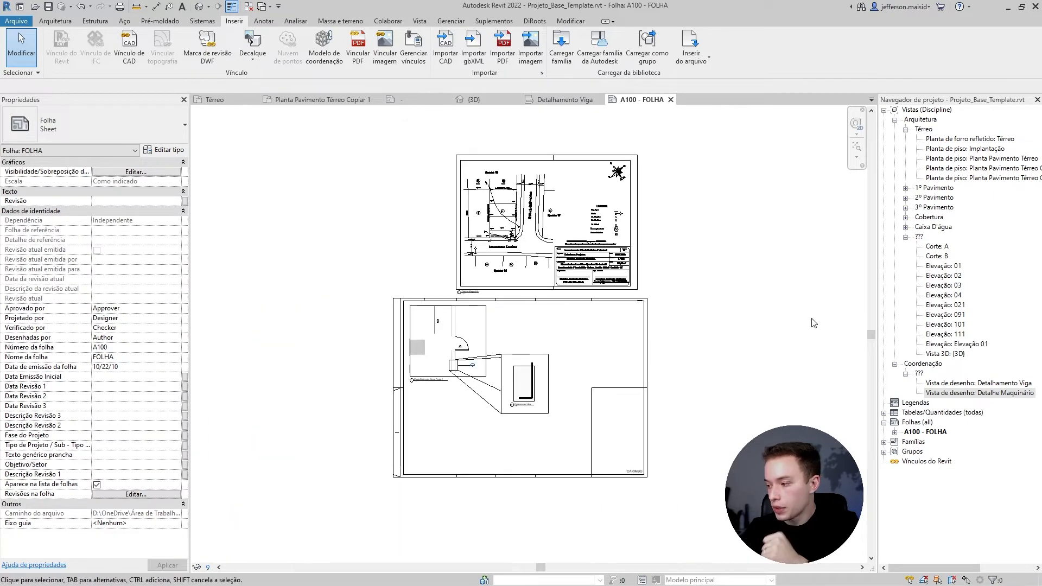
# - Create a new sheet using the Folha A1 title block
pyautogui.click(956, 393)
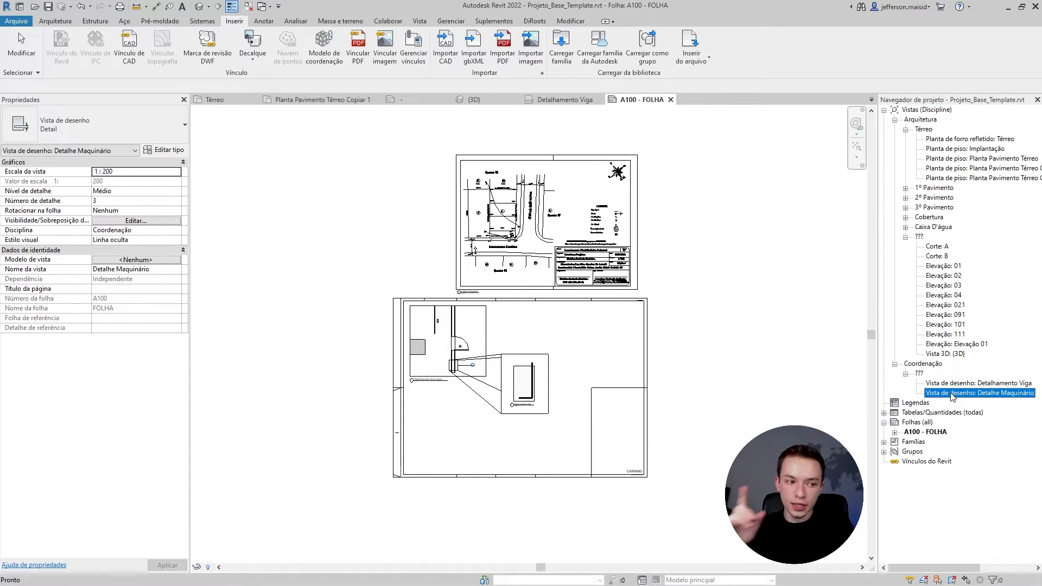
pyautogui.click(935, 432)
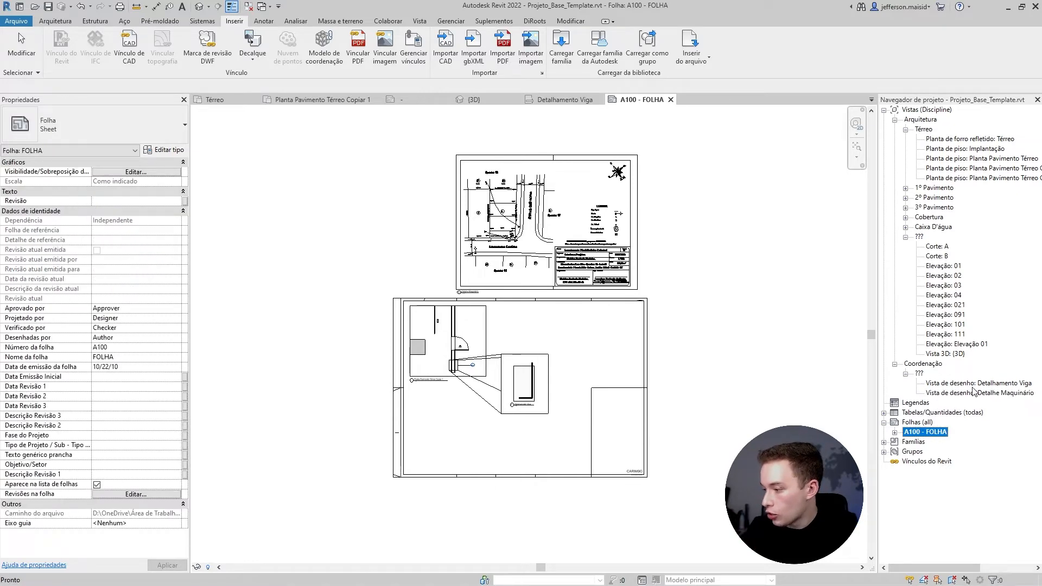
pyautogui.rightClick(910, 429)
pyautogui.click(925, 435)
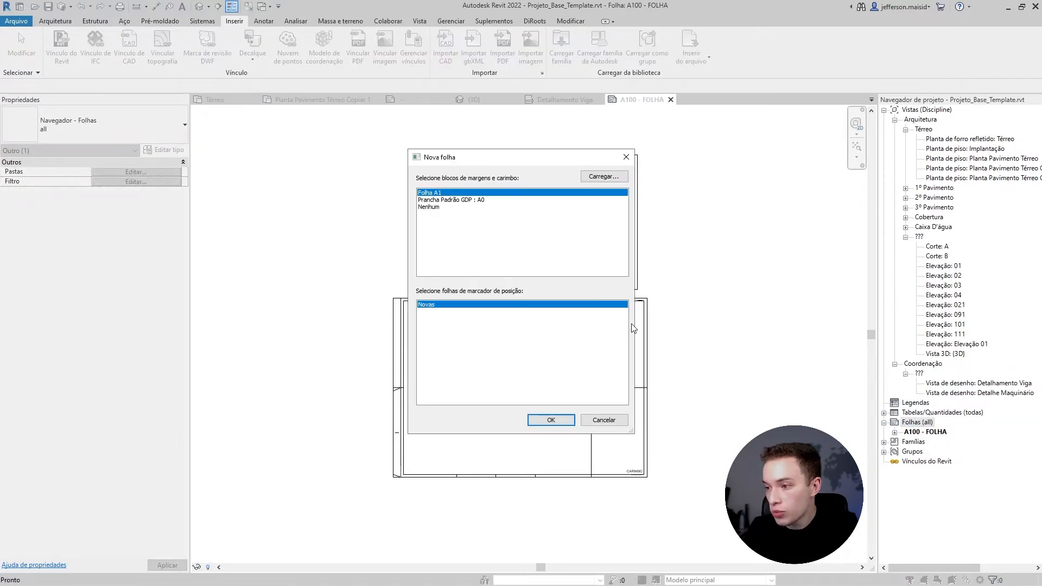
pyautogui.click(551, 419)
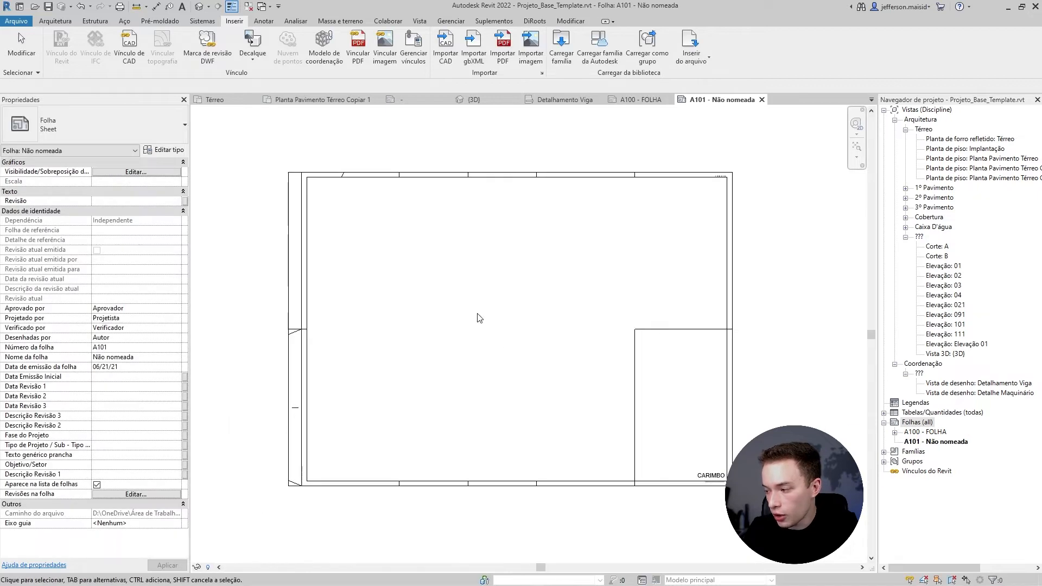
# - Try to place the Detalhe Maquinário drafting view on sheet A101 - Não nomeada
pyautogui.click(956, 393)
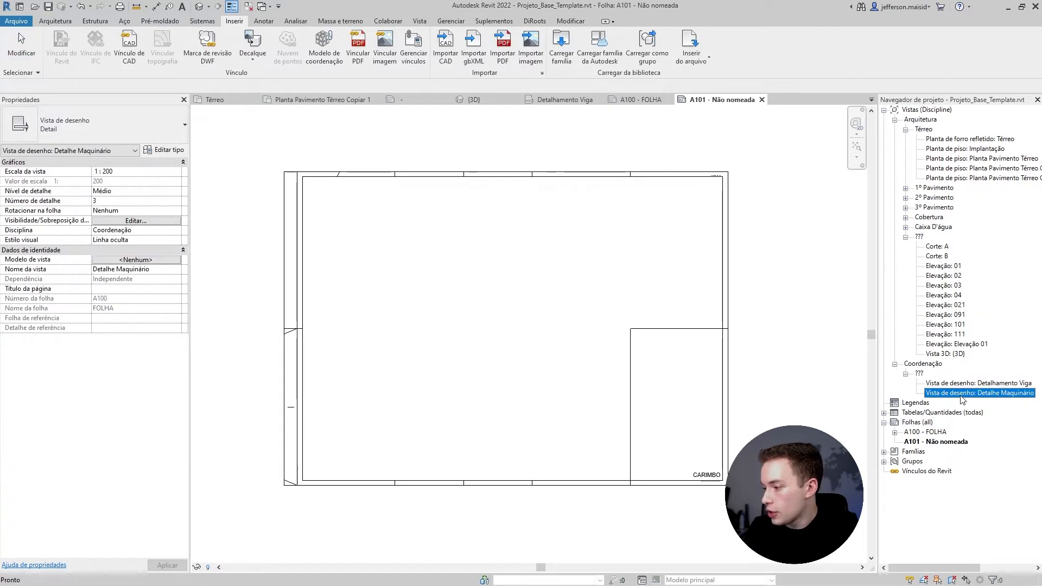
pyautogui.click(956, 382)
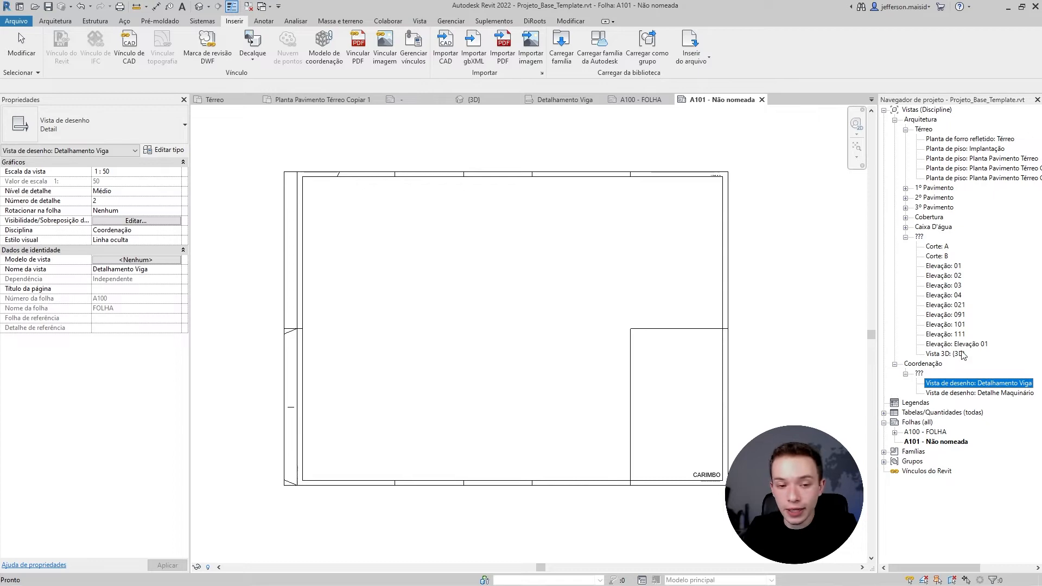
pyautogui.moveTo(967, 393); pyautogui.dragTo(532, 295)
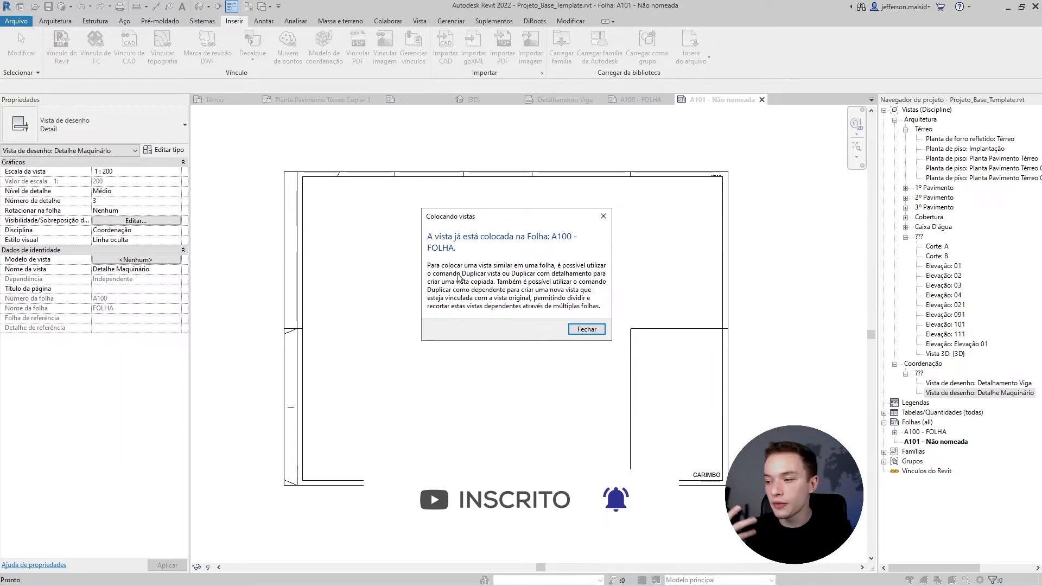
pyautogui.press('Return')
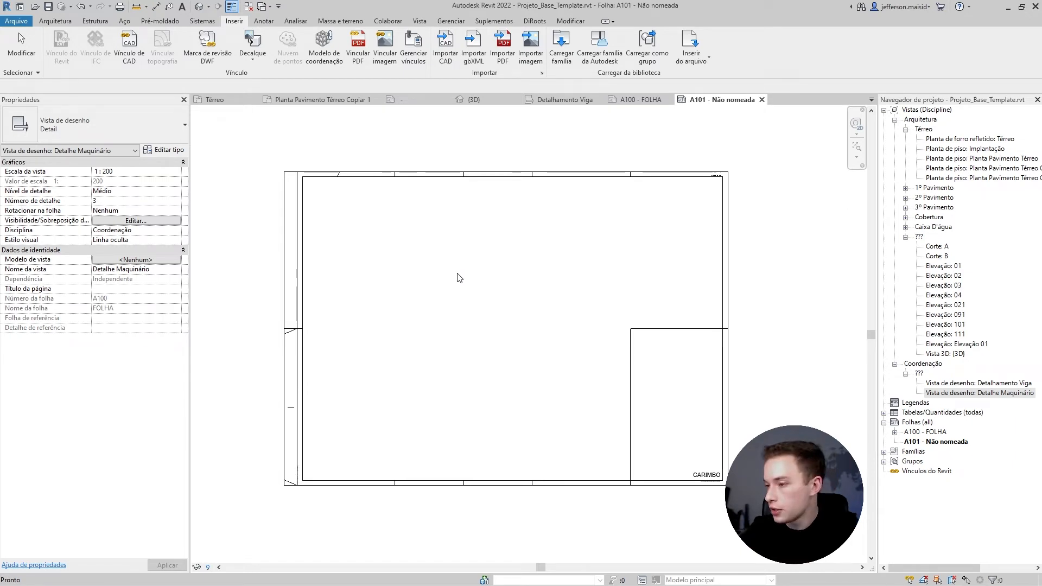
# - Return to sheet A100 - FOLHA and review its placed survey and beam detail viewports
pyautogui.click(639, 100)
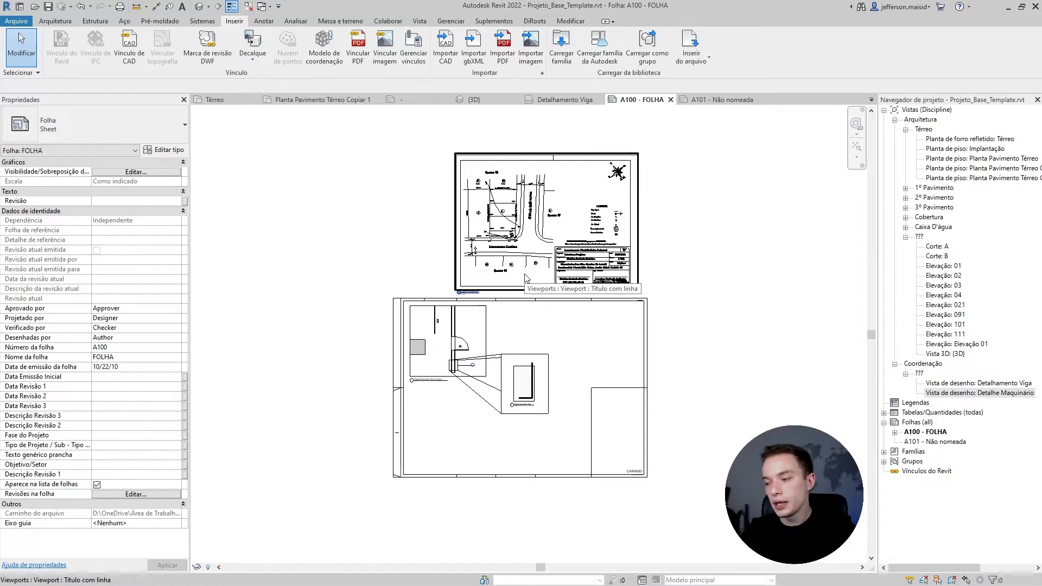
pyautogui.scroll(3, 515, 326)
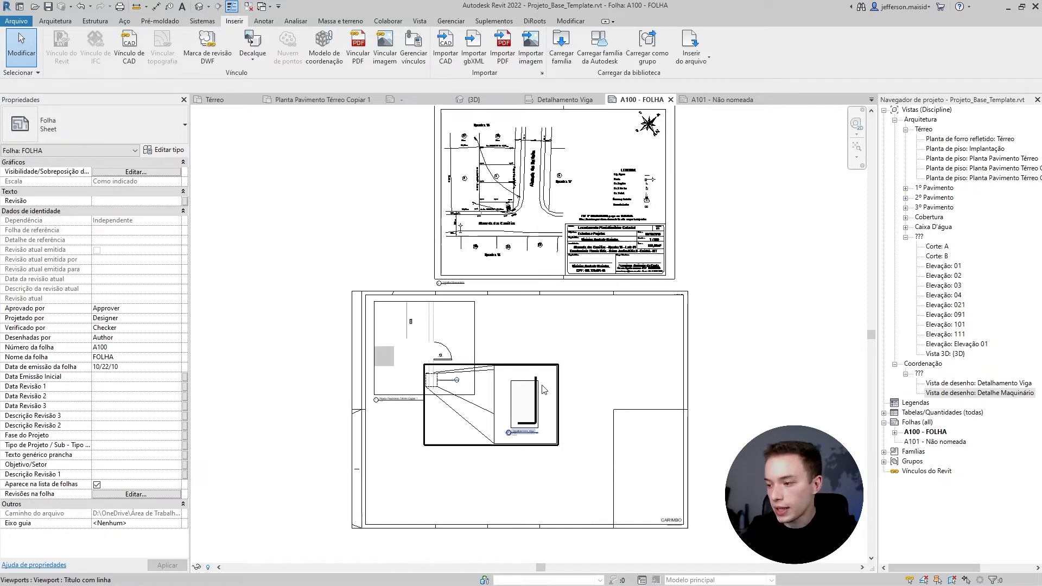
pyautogui.scroll(-1, 502, 353)
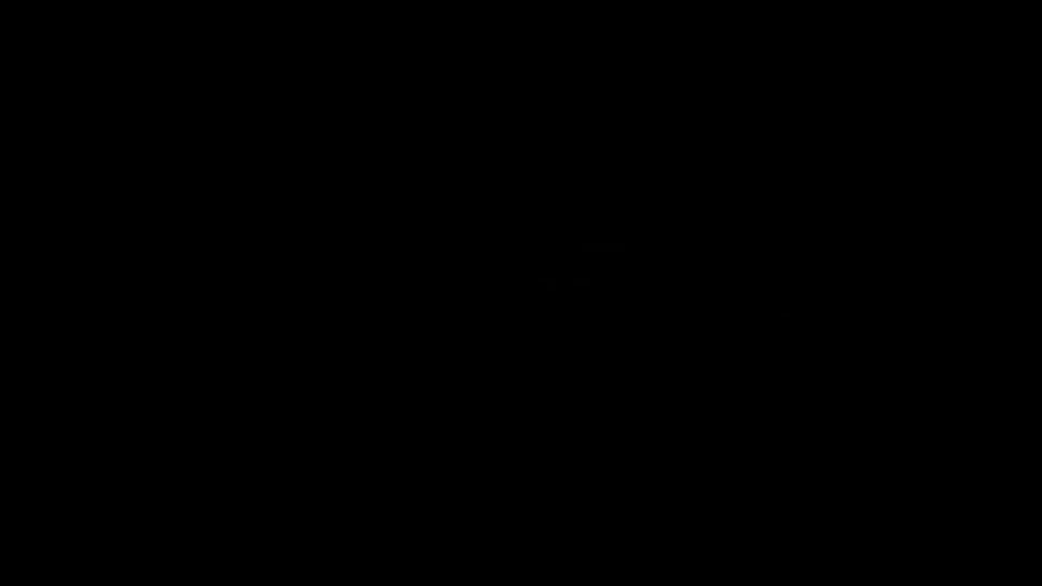